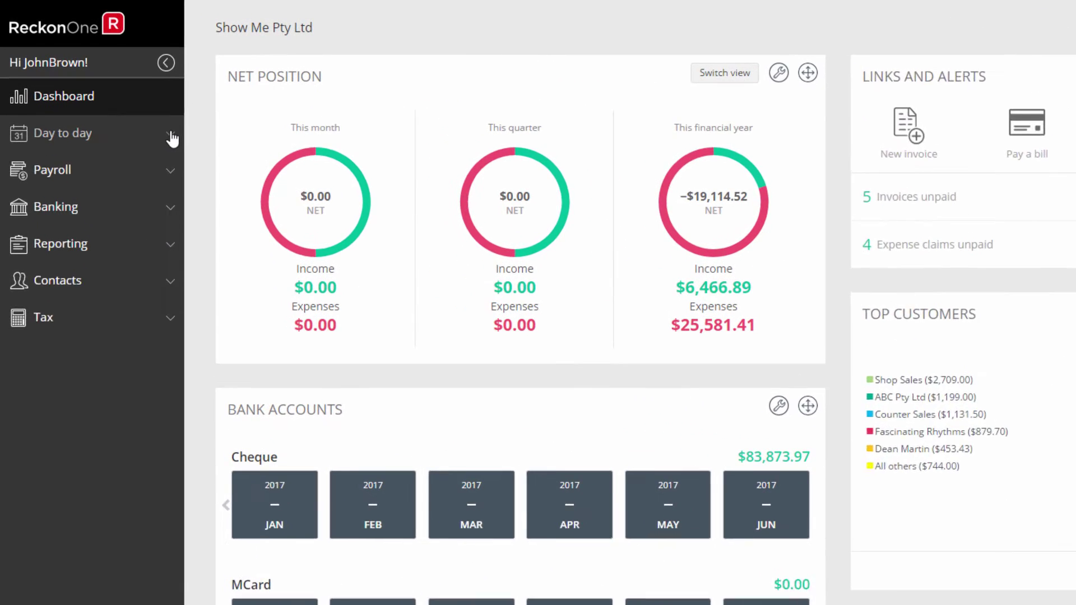
# Open Timesheets under Business and filter the list to non-billable entries
pyautogui.click(172, 139)
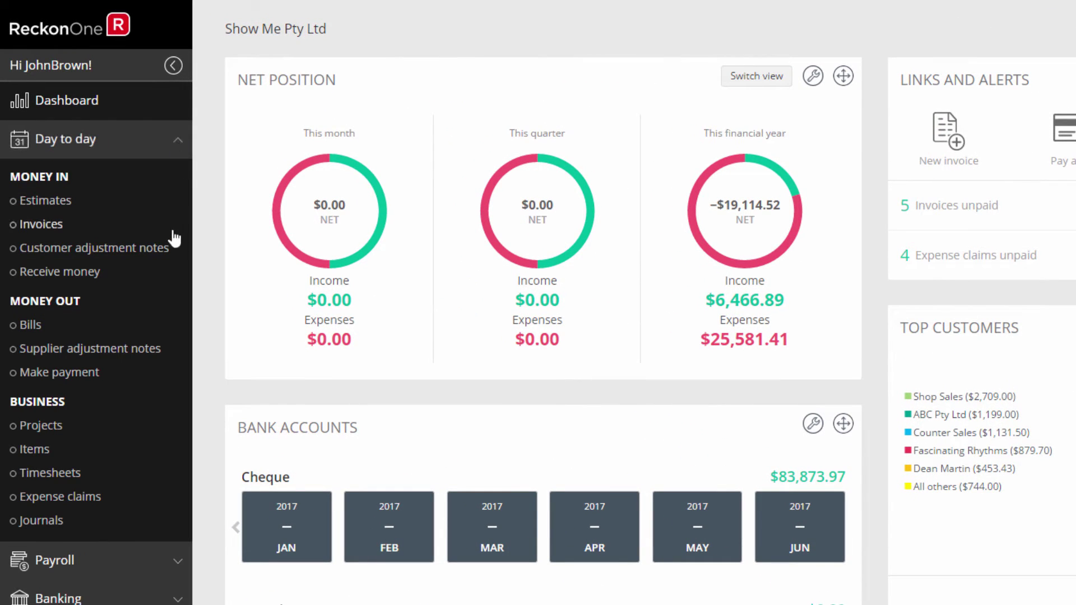
pyautogui.click(73, 474)
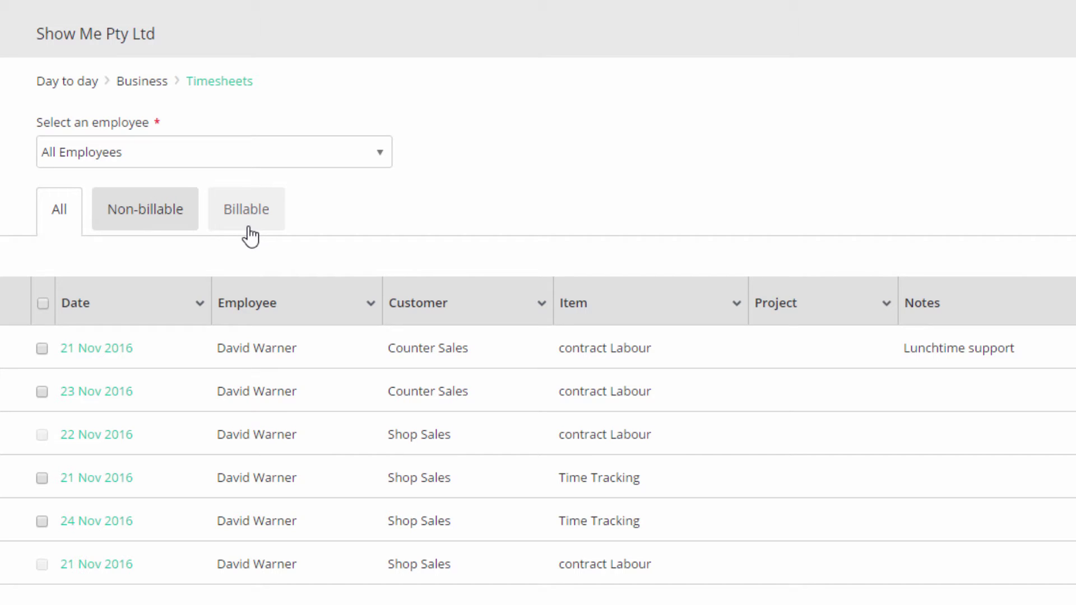
pyautogui.click(184, 223)
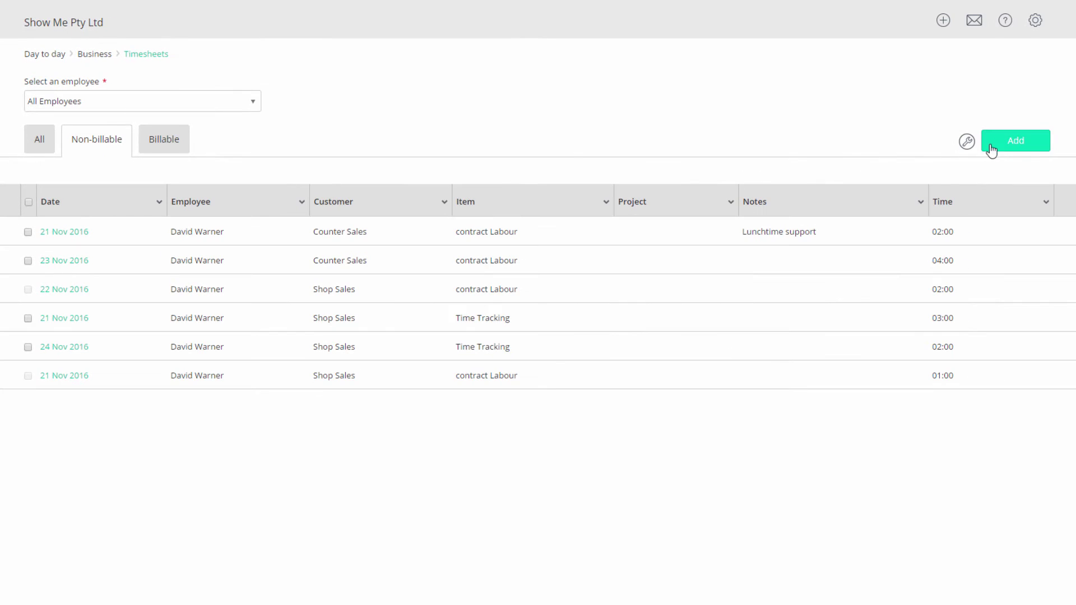
# Add a new timesheet for the week beginning Monday 9 January, in Day view for Tue 10 Jan 2017
pyautogui.click(999, 148)
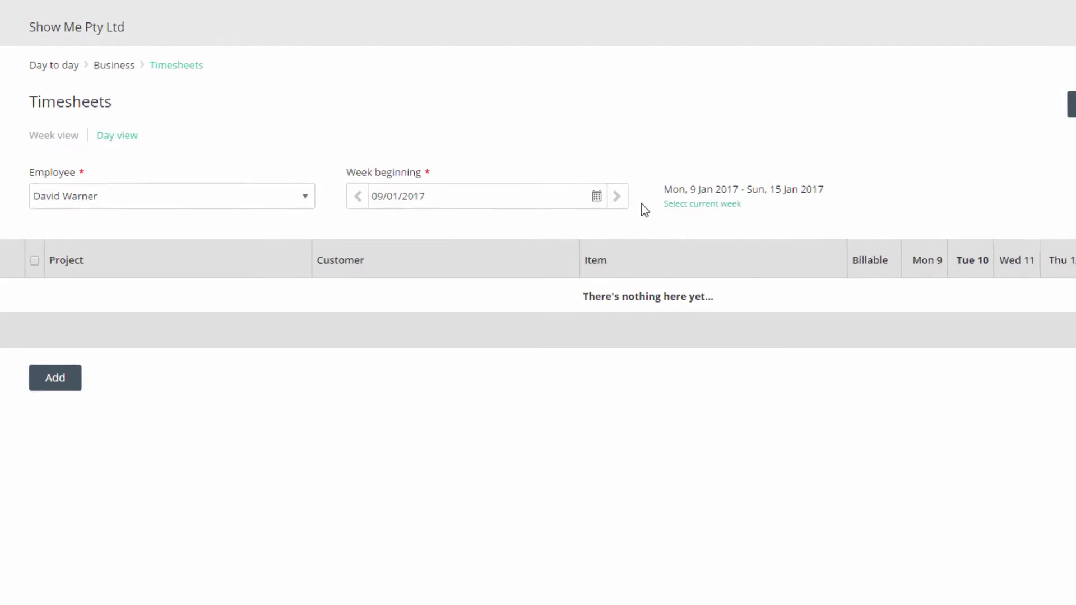
pyautogui.click(597, 196)
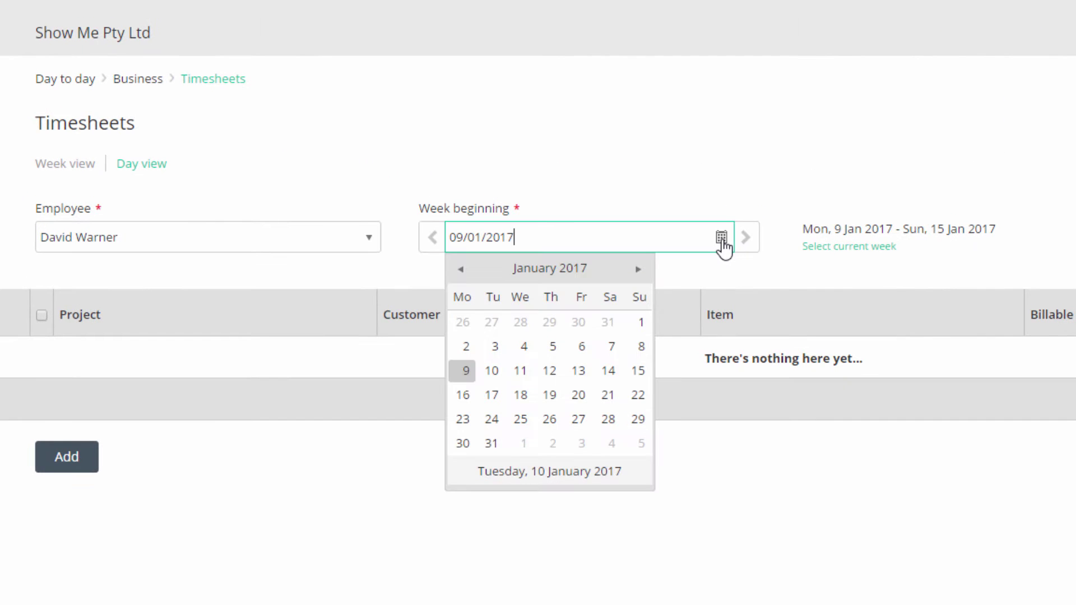
pyautogui.click(469, 379)
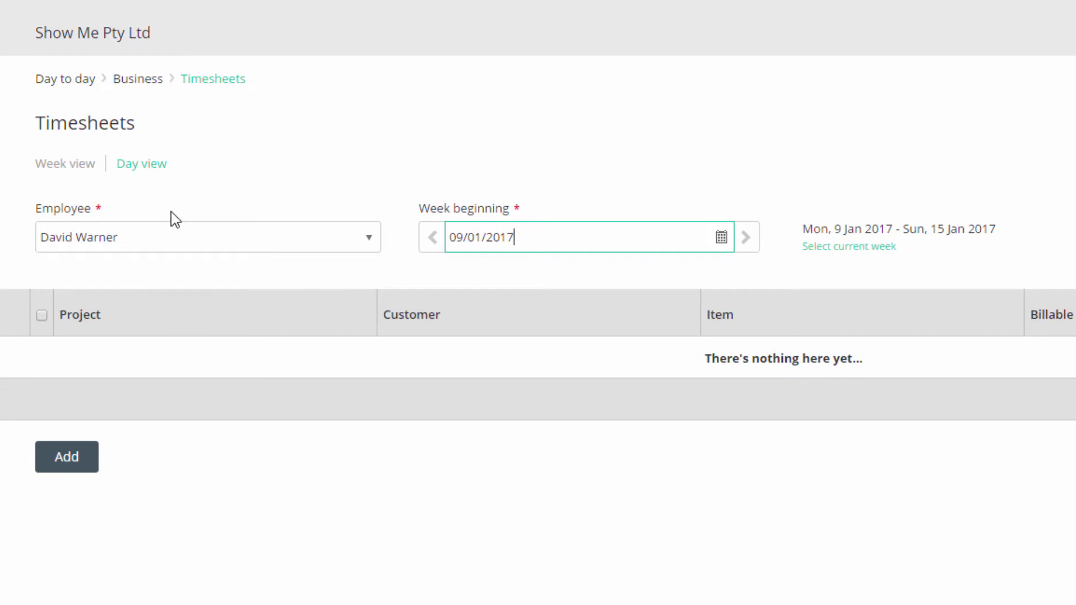
pyautogui.click(136, 168)
pyautogui.click(136, 168)
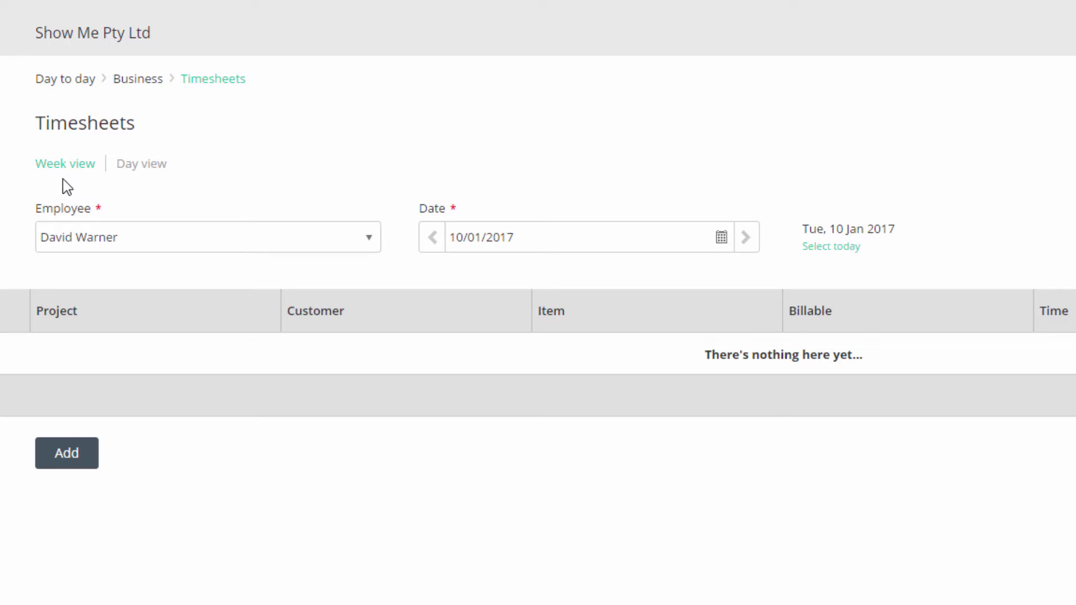
# After checking the timesheet's employee, add a time entry for the Repairs project charged to The General Store
pyautogui.click(371, 250)
pyautogui.click(339, 271)
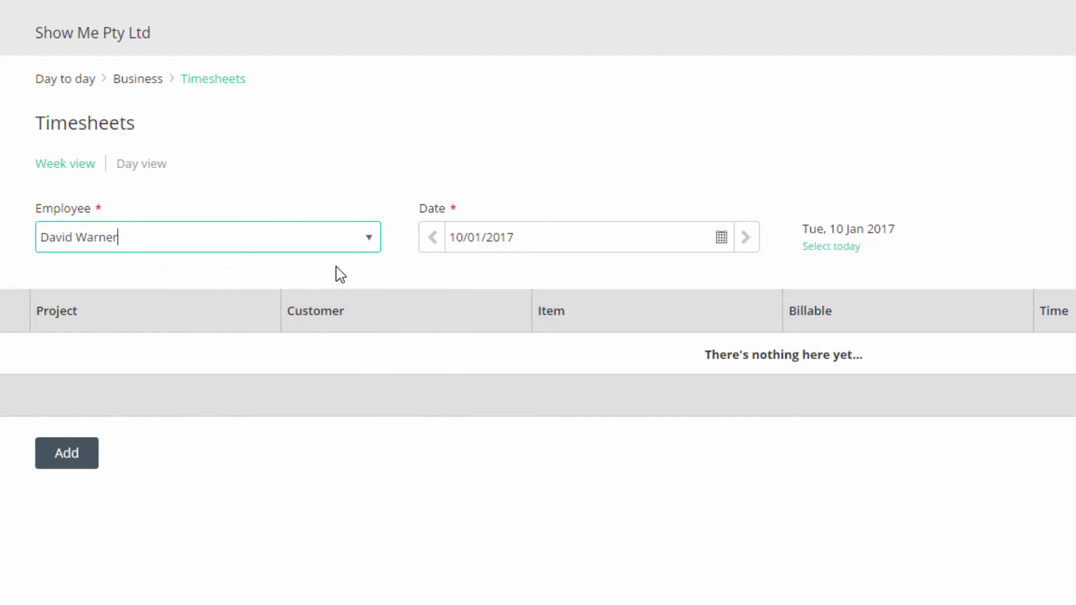
pyautogui.click(89, 457)
pyautogui.click(262, 362)
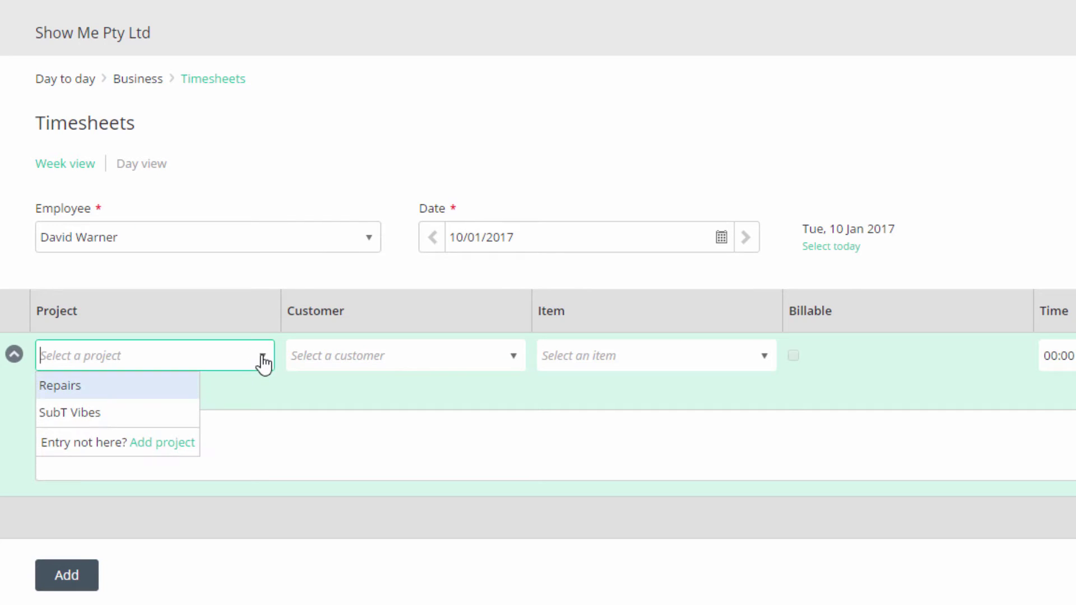
pyautogui.click(189, 387)
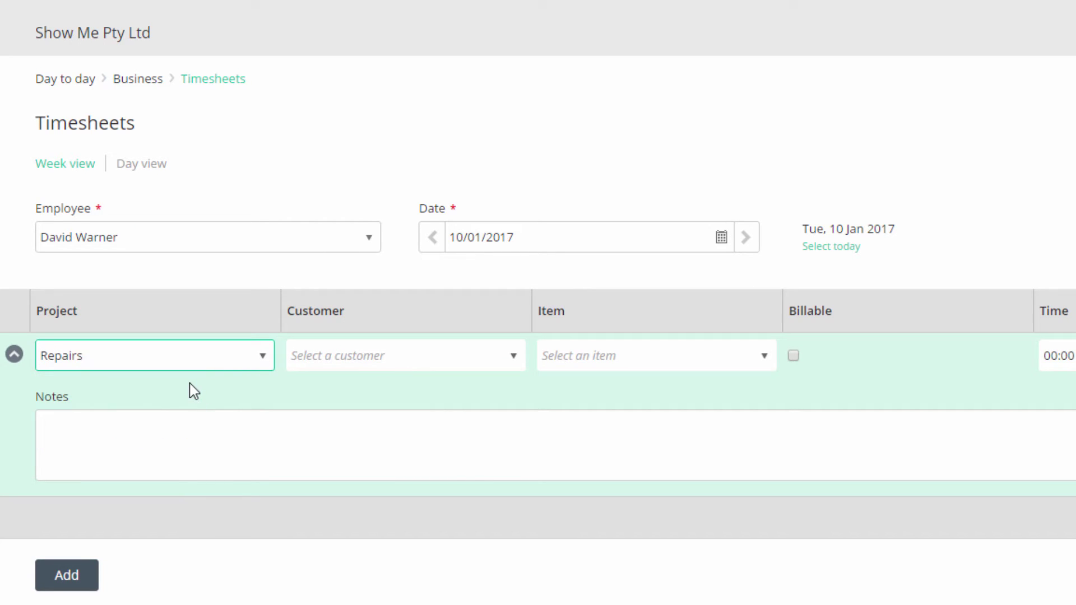
pyautogui.click(514, 357)
pyautogui.scroll(-1, 485, 435)
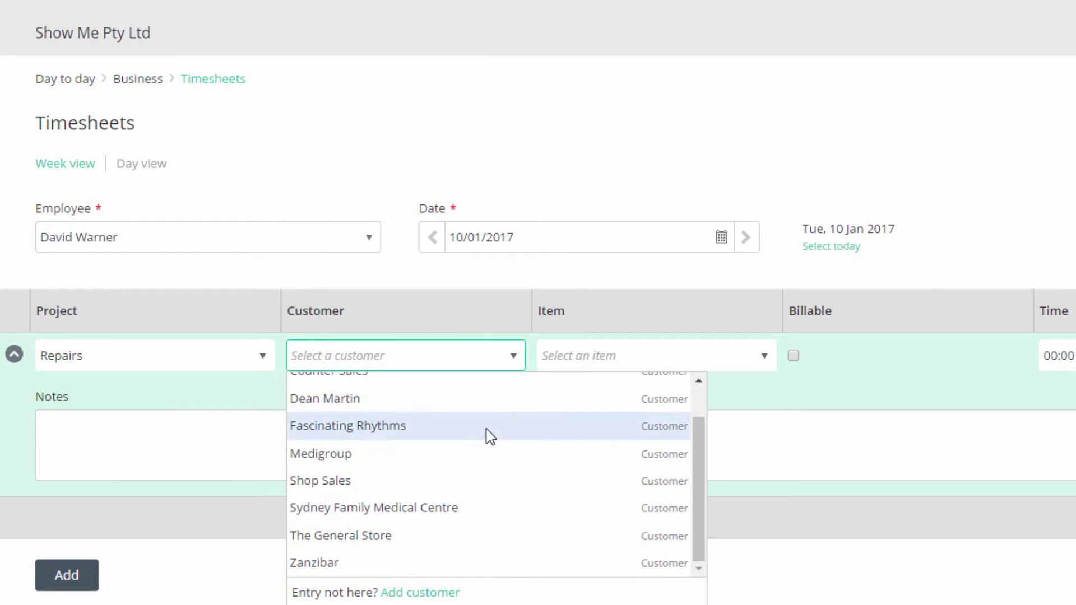
pyautogui.click(379, 537)
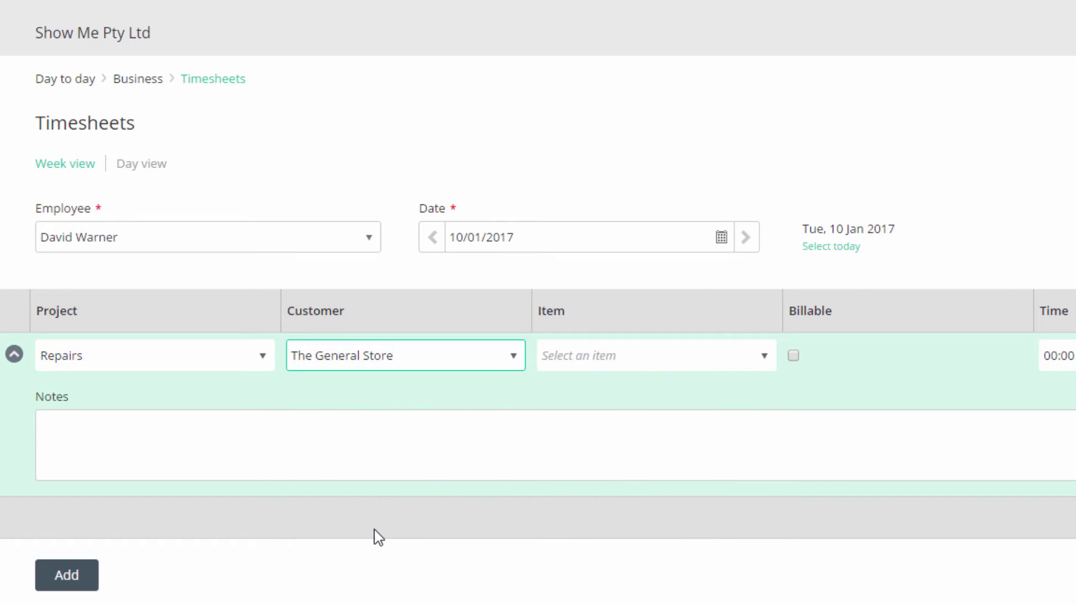
# Make the entry billable contract Labour, 6 hours, with the note 'Contract Labour 6 Hours'
pyautogui.click(760, 363)
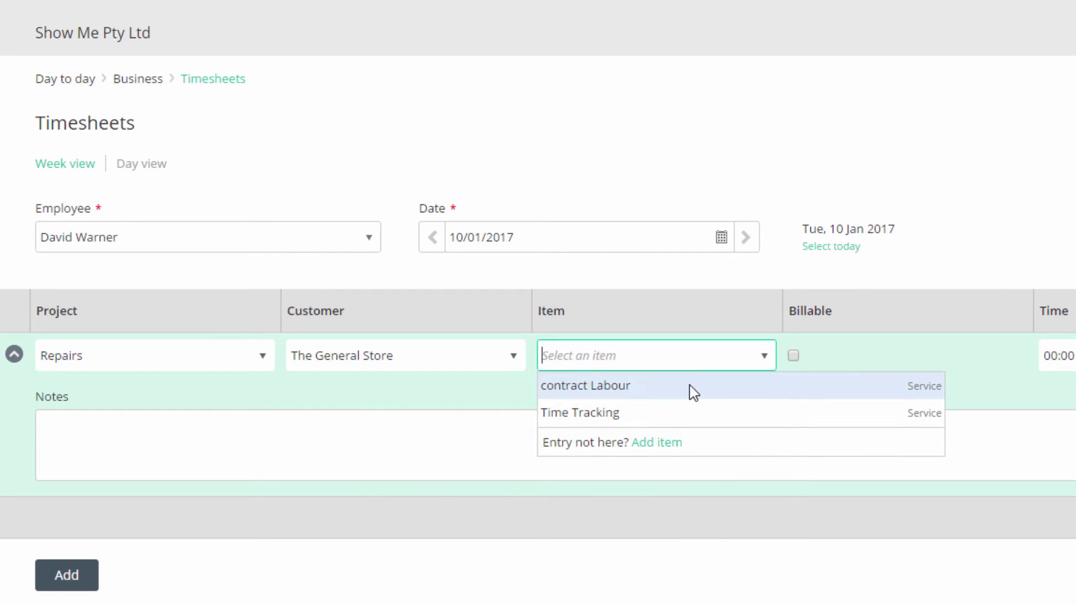
pyautogui.click(694, 393)
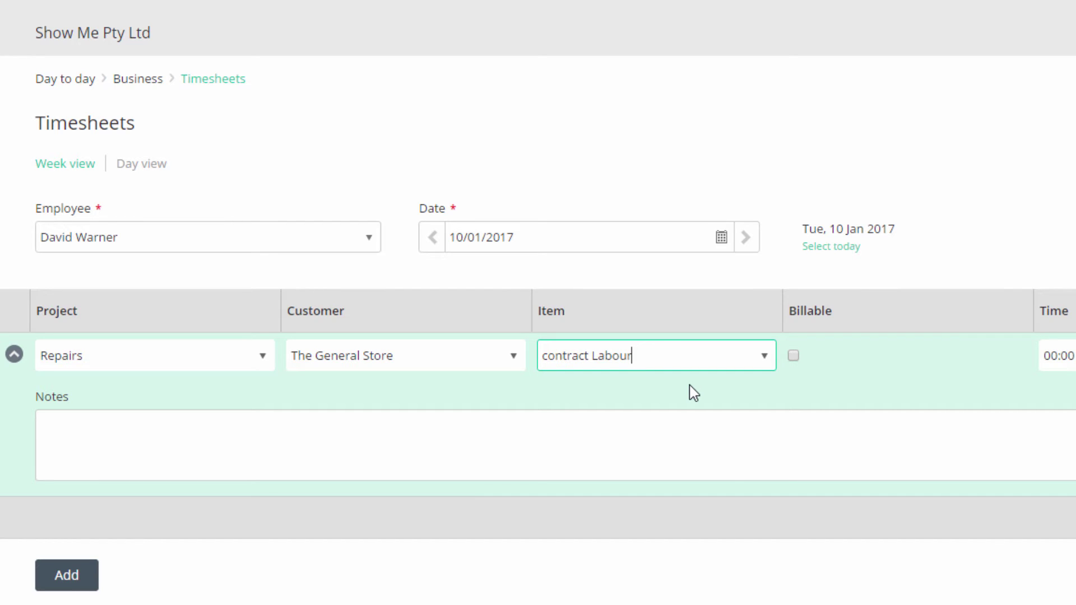
pyautogui.click(794, 357)
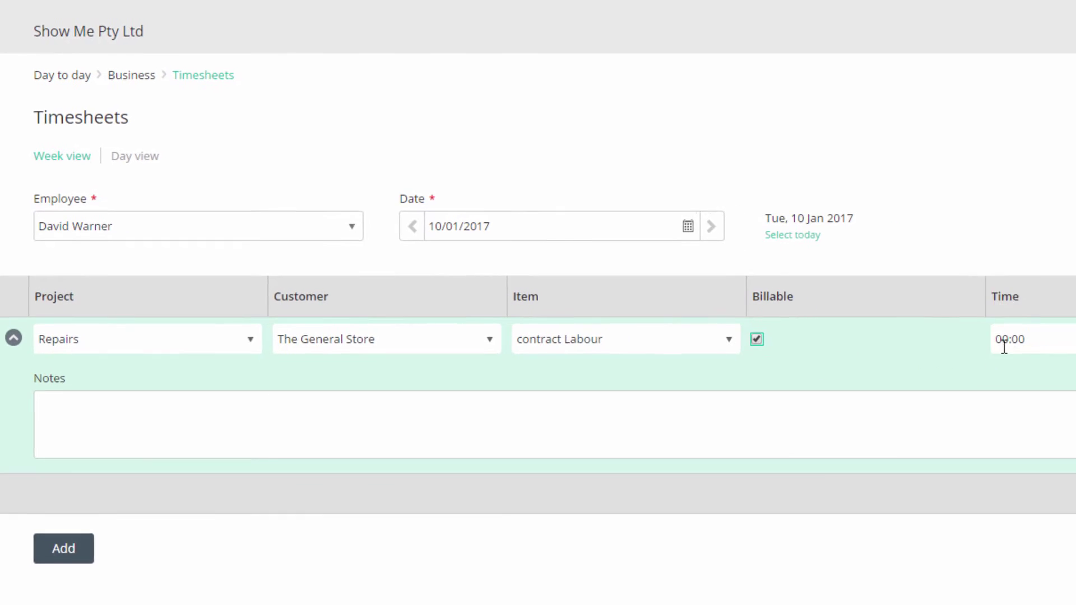
pyautogui.click(1005, 342)
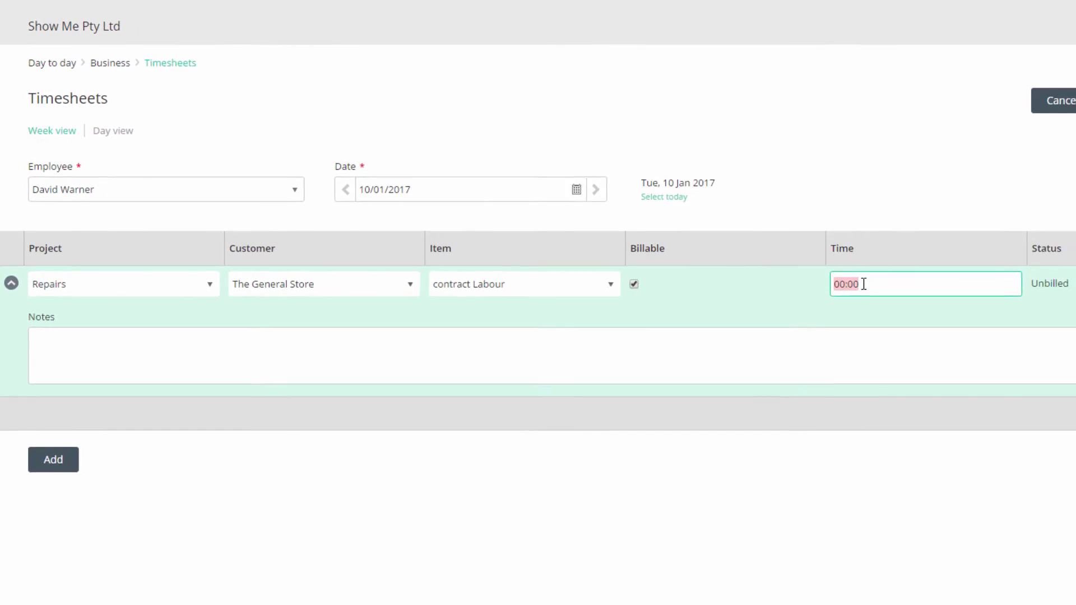
pyautogui.write('6')
pyautogui.press('Tab')
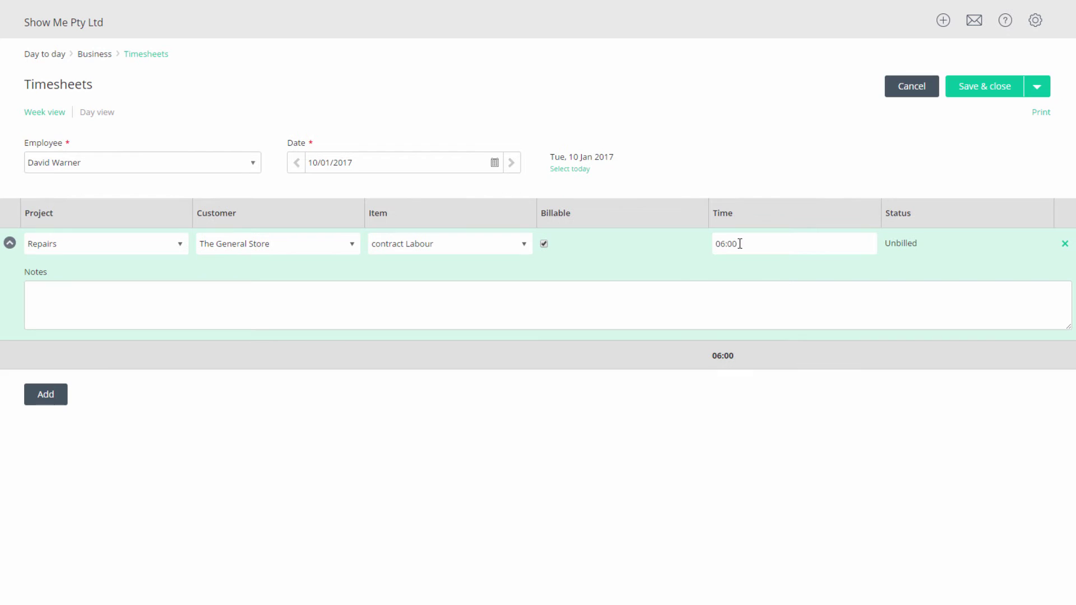
pyautogui.click(546, 296)
pyautogui.write('Contract Labour 6 Hours')
# In Week view, add a timesheet row for the Repairs project and The General Store
pyautogui.click(55, 113)
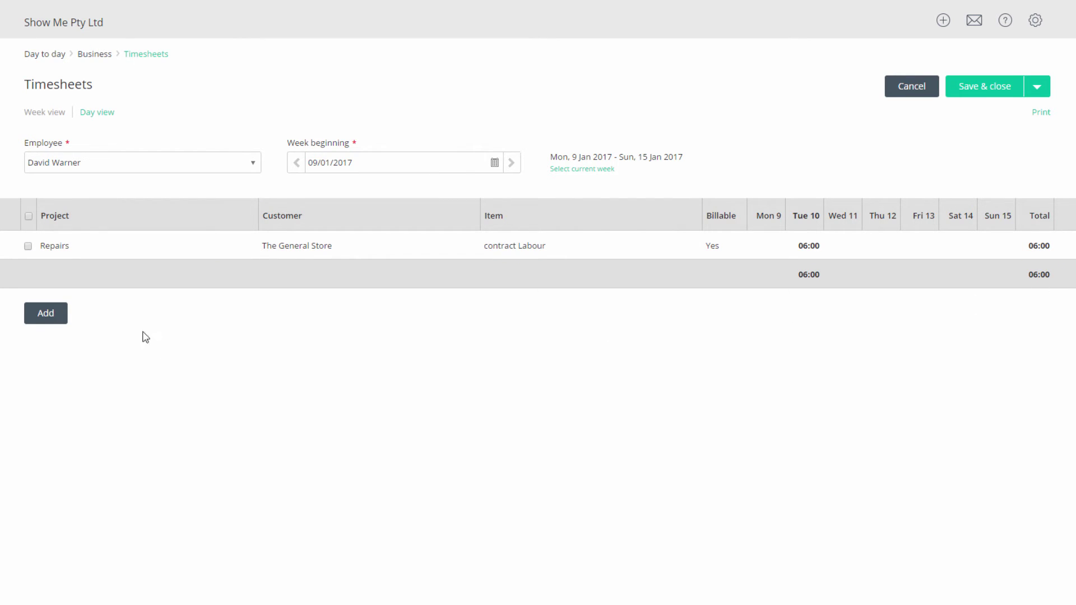
pyautogui.click(49, 315)
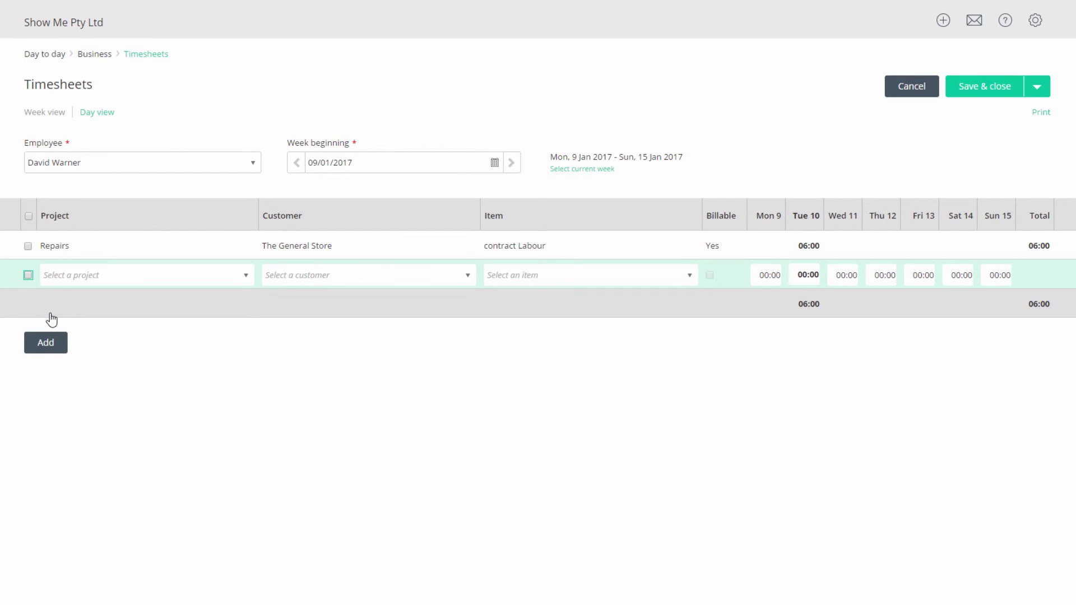
pyautogui.click(247, 276)
pyautogui.write('Repairs')
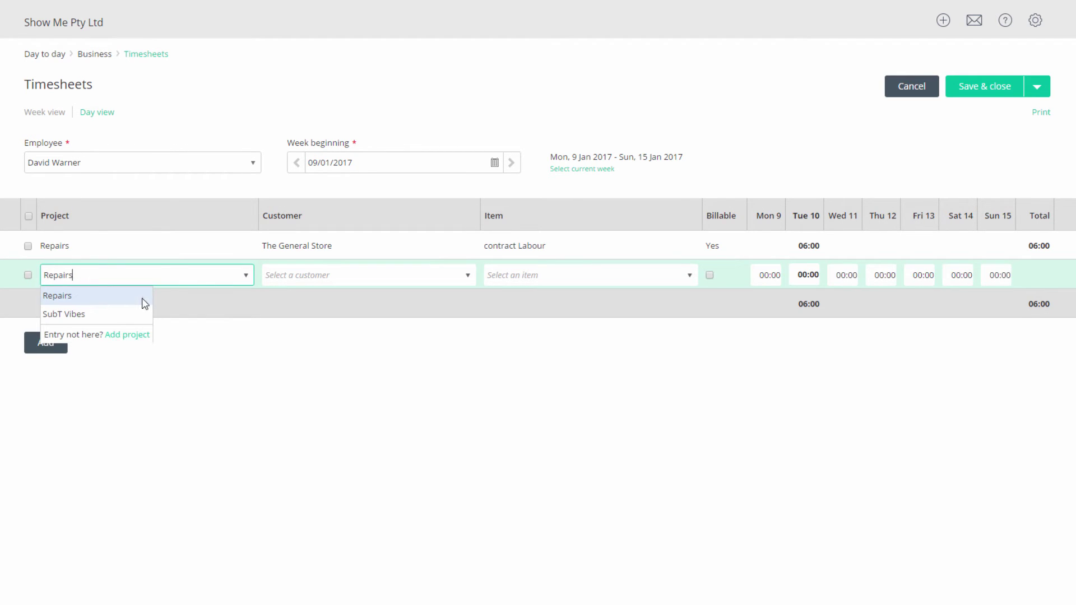
pyautogui.click(145, 303)
pyautogui.click(467, 276)
pyautogui.scroll(-1, 392, 358)
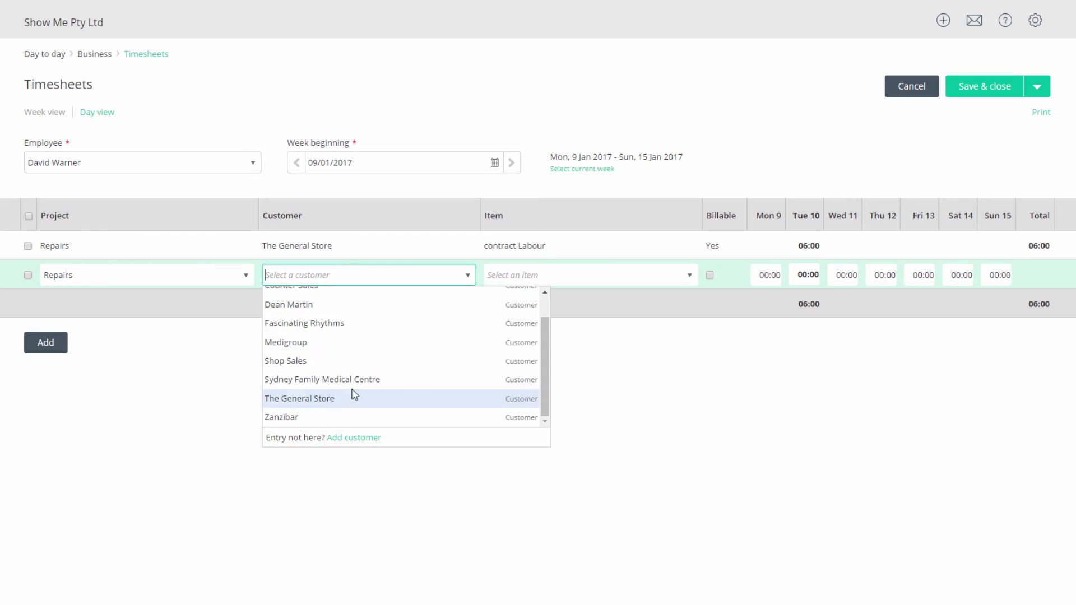
pyautogui.click(354, 395)
# Set the row's item to Time Tracking, with 4 hours on Wed 11 and 2 on Thu 12, then save
pyautogui.click(689, 280)
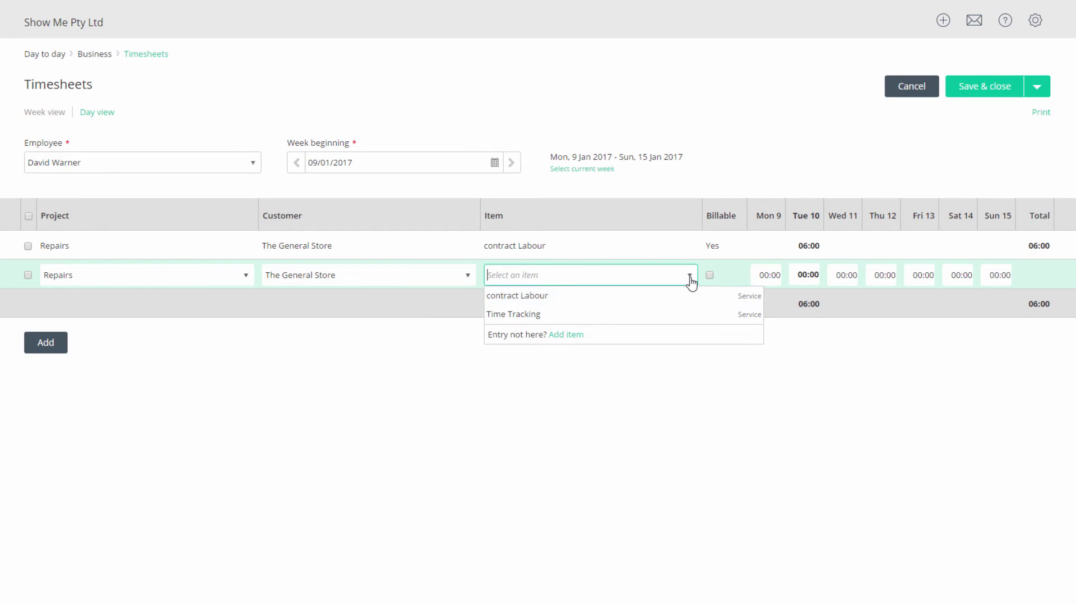
pyautogui.click(610, 317)
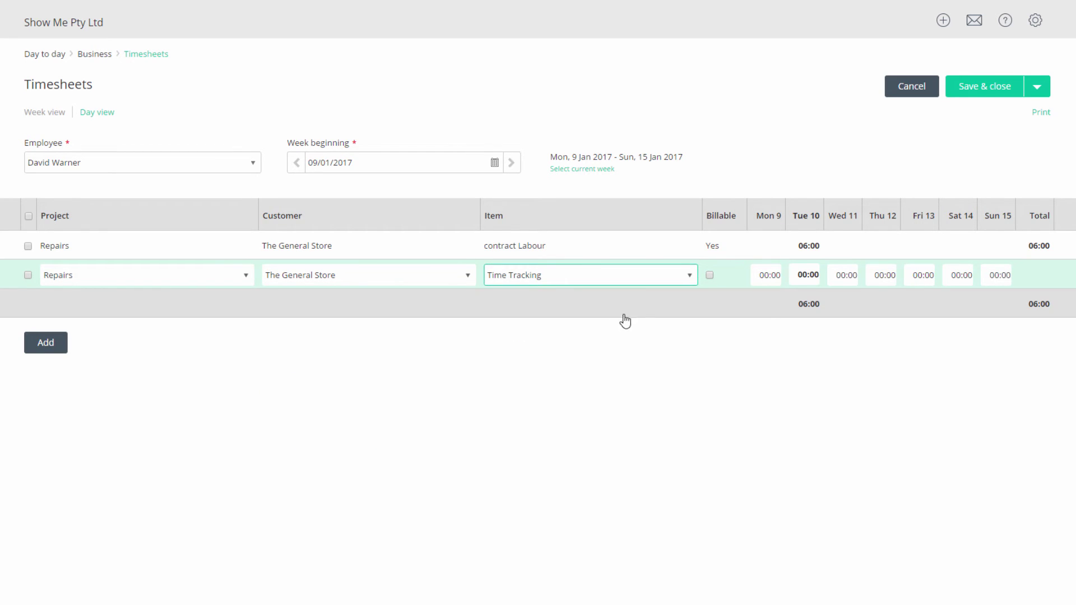
pyautogui.click(840, 275)
pyautogui.write('4')
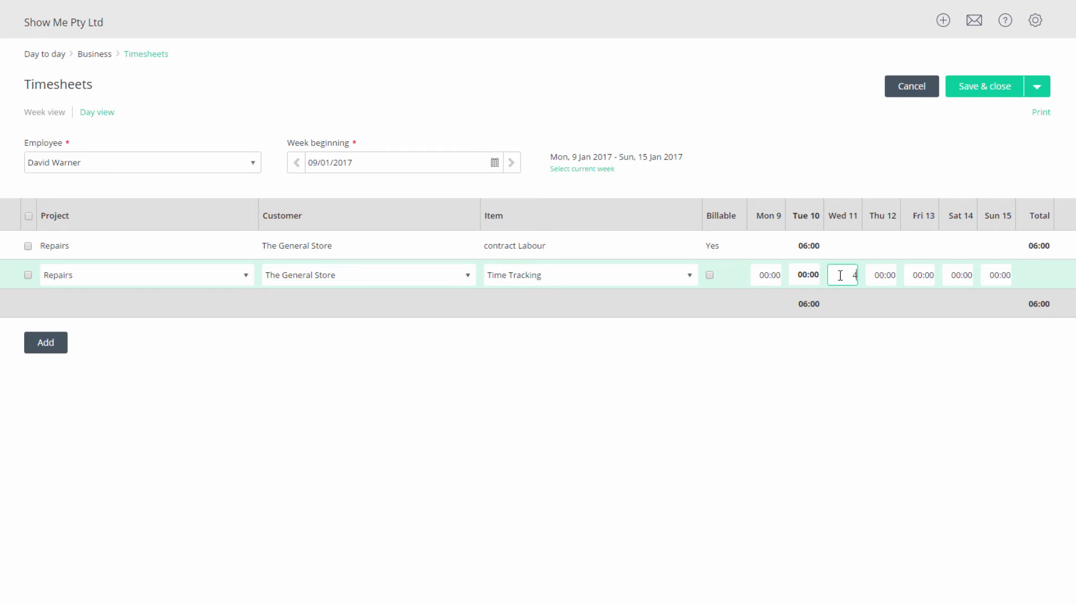
pyautogui.press('Tab')
pyautogui.write('2')
pyautogui.press('Tab')
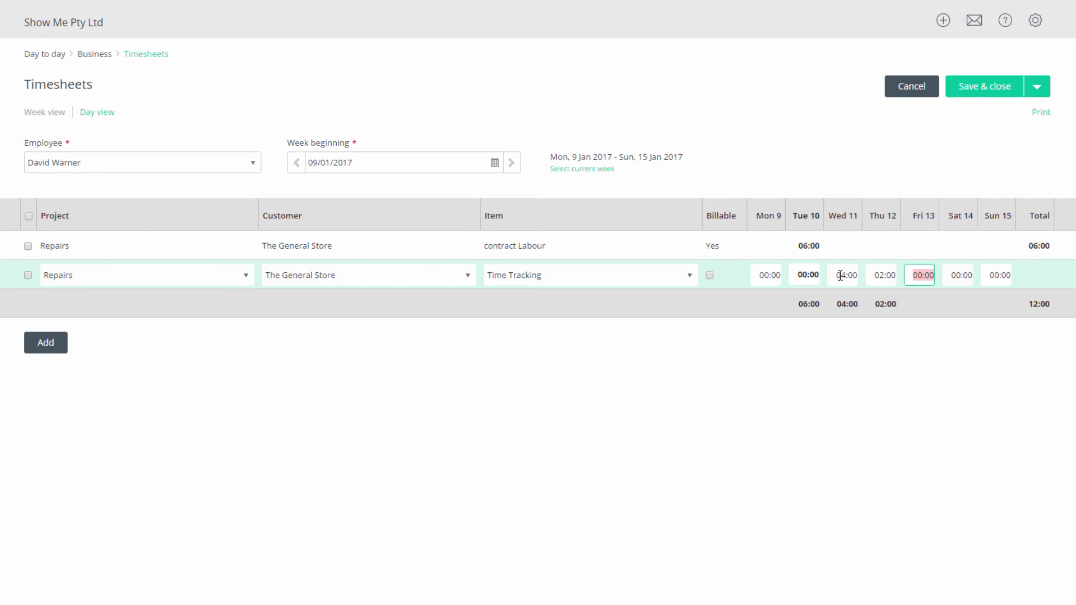
pyautogui.click(980, 88)
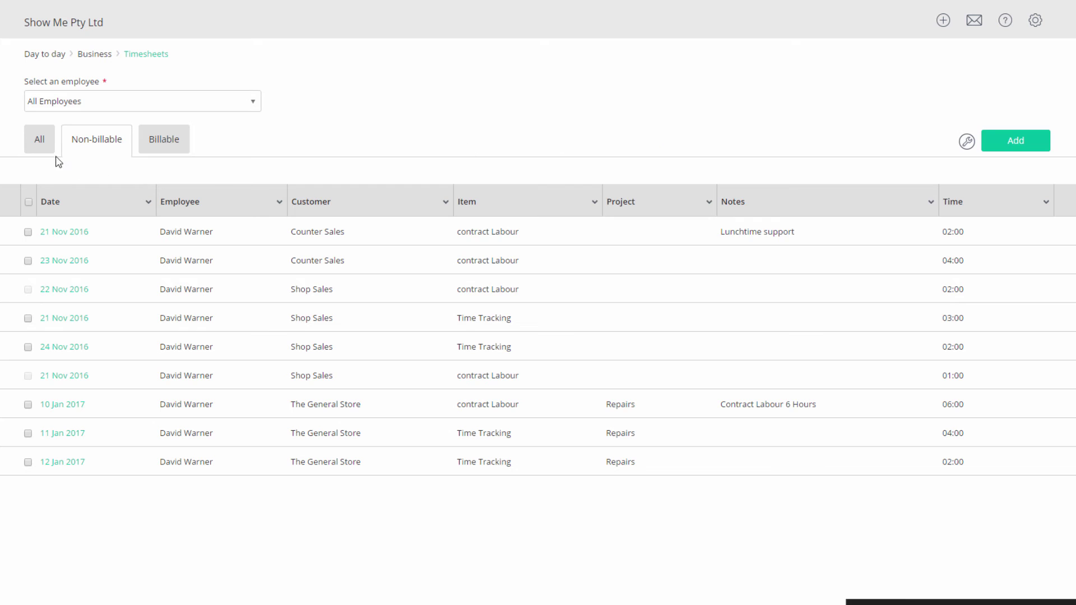
# Show all timesheet entries, both billable and non-billable
pyautogui.click(39, 144)
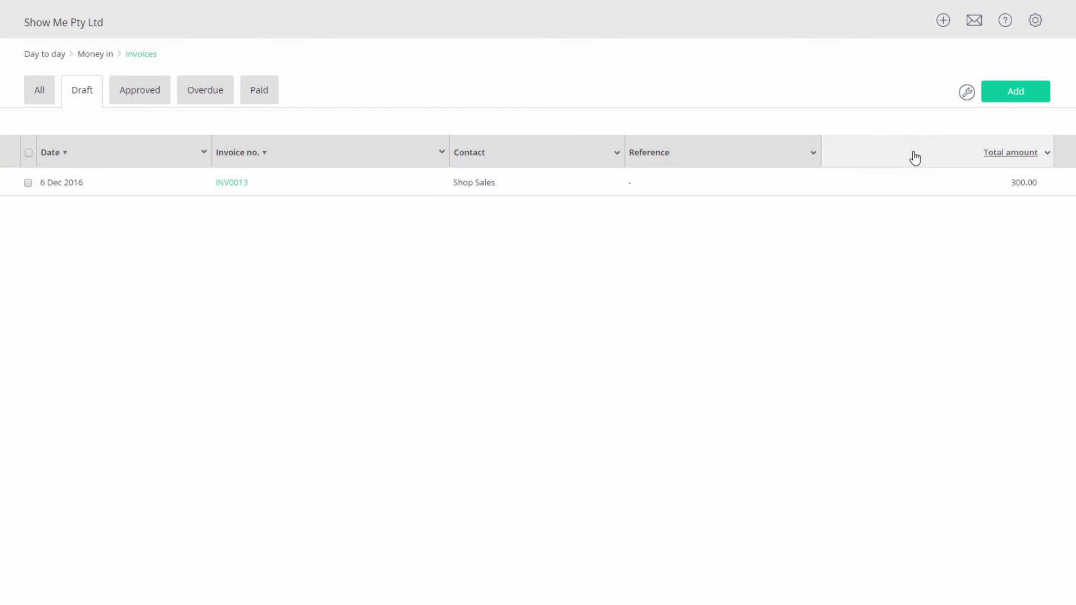
# Start a new invoice for The General Store and add the 10 Jan 2017 contract Labour time
pyautogui.click(1007, 94)
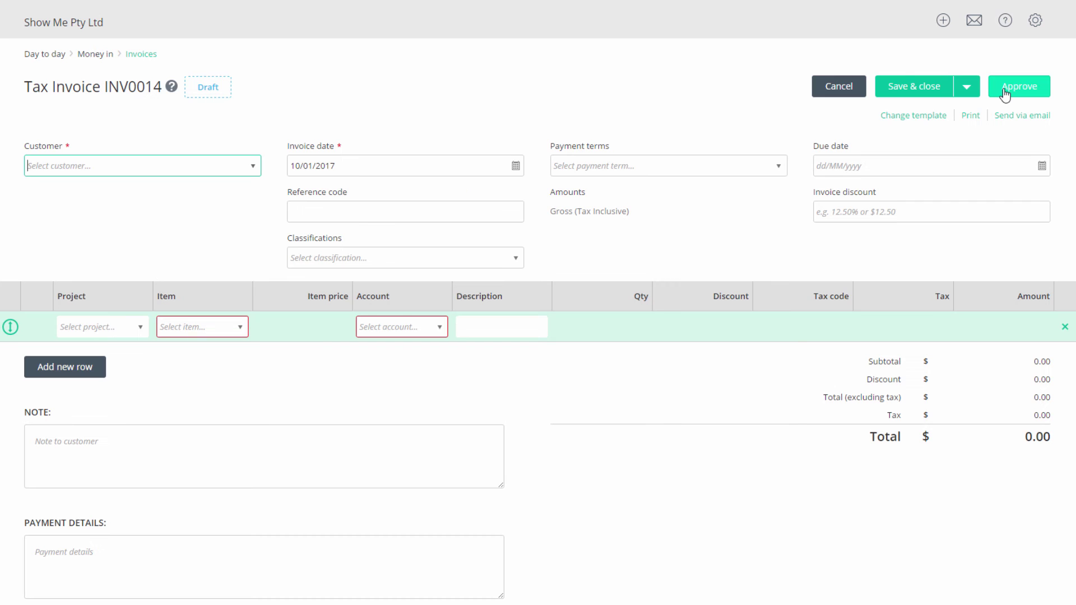
pyautogui.click(253, 170)
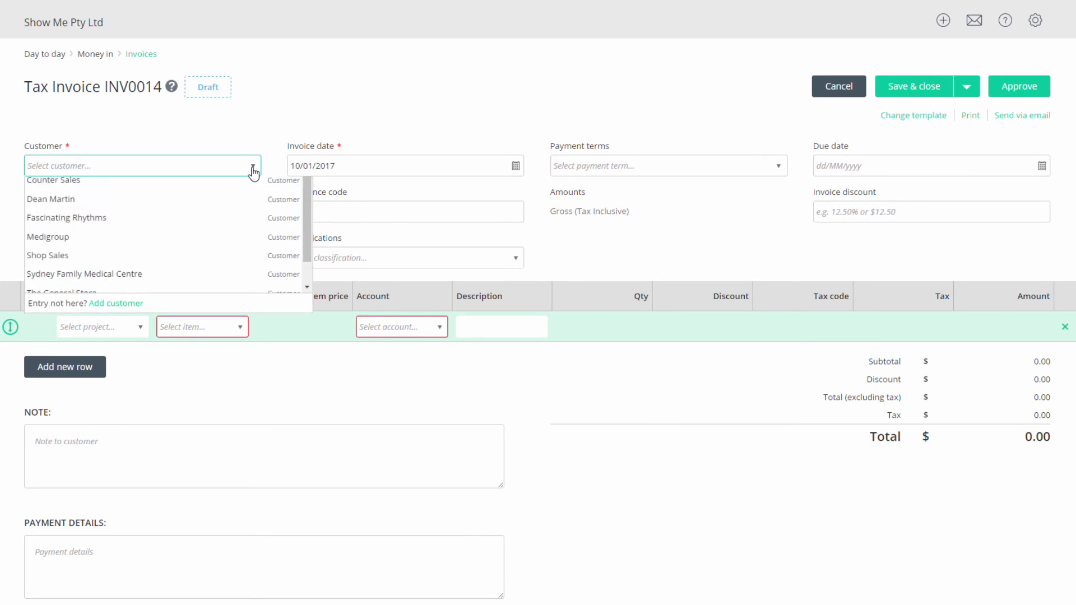
pyautogui.scroll(-1, 224, 241)
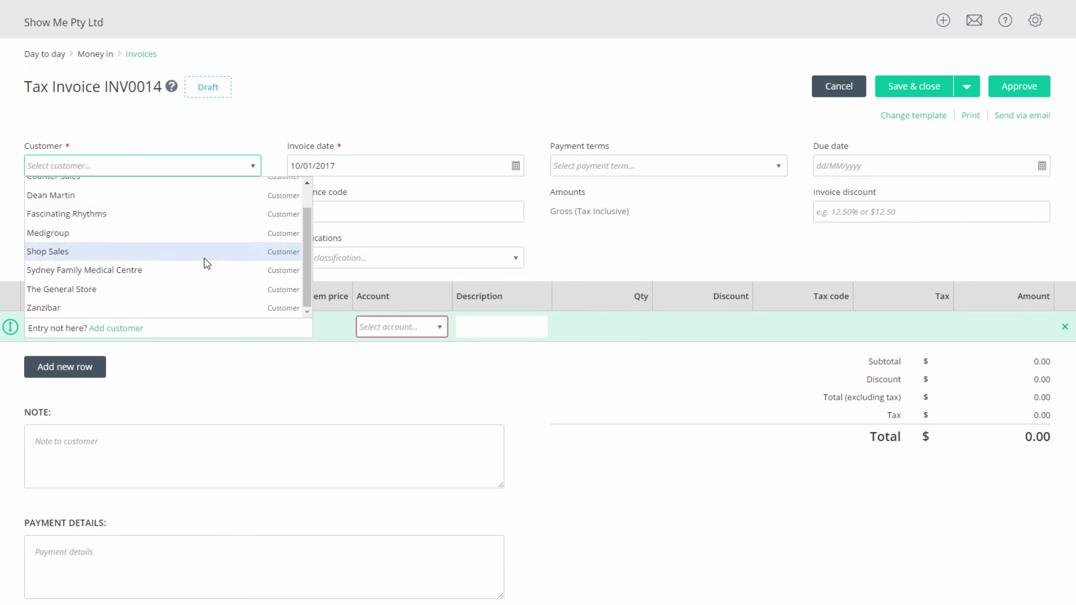
pyautogui.click(184, 288)
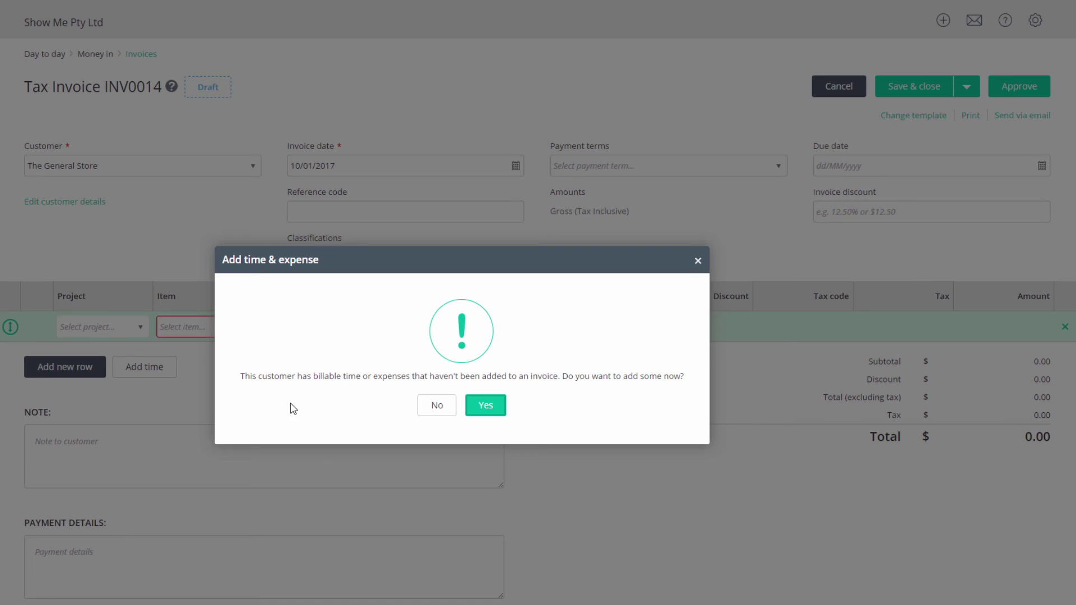
pyautogui.click(501, 409)
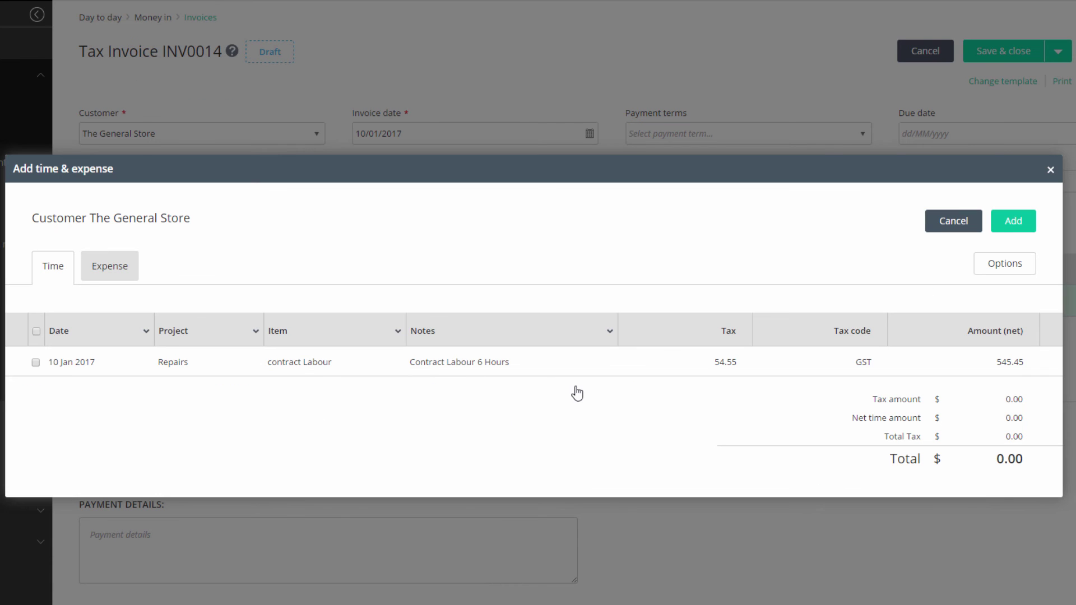
pyautogui.click(36, 363)
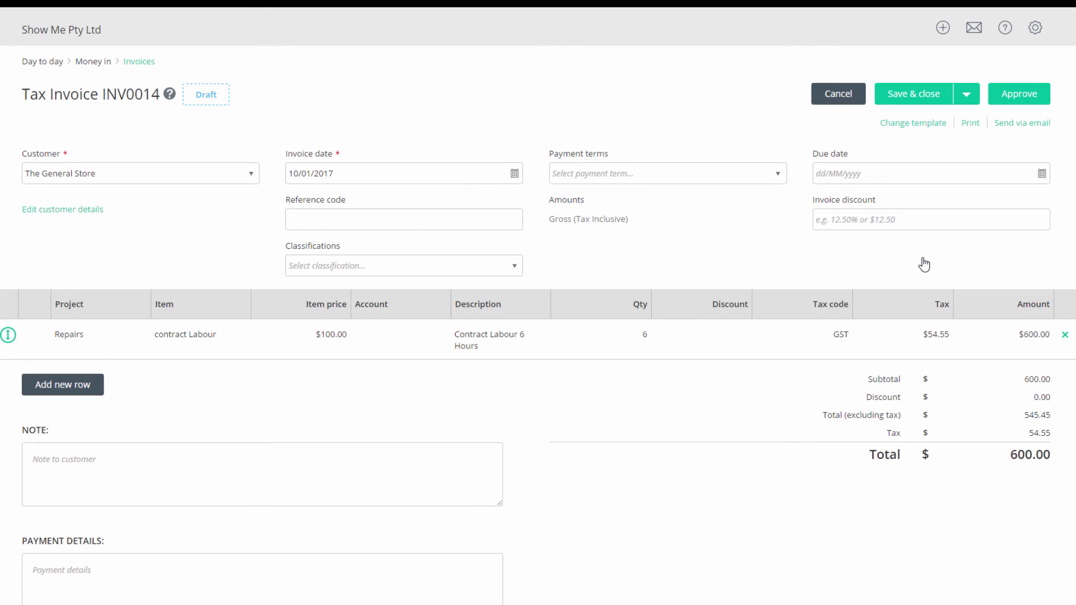
# Set the invoice's payment terms to Net 30 and save it as a draft
pyautogui.click(779, 177)
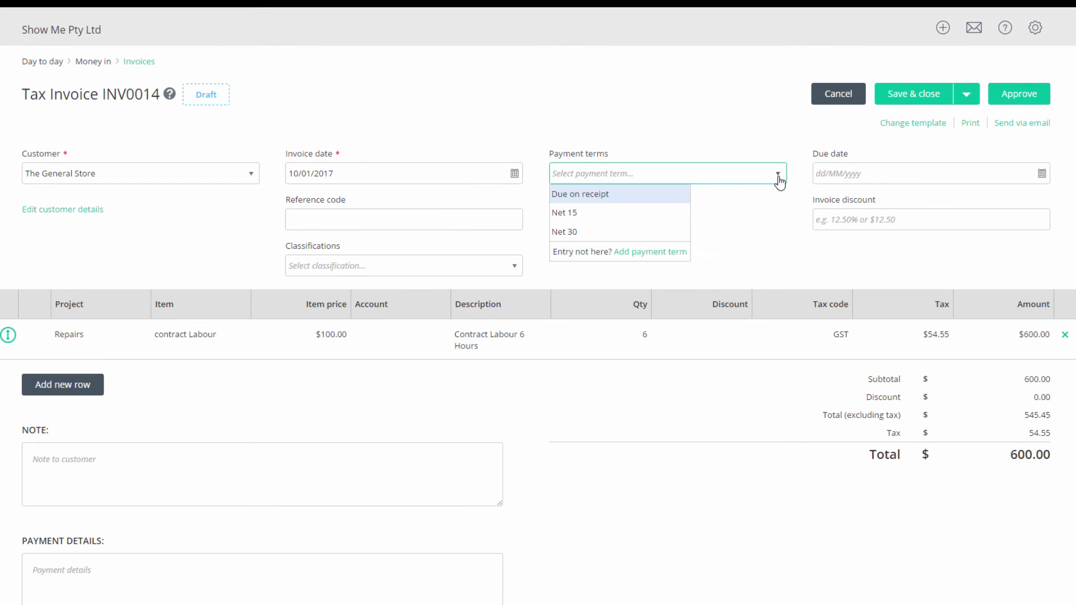
pyautogui.click(634, 232)
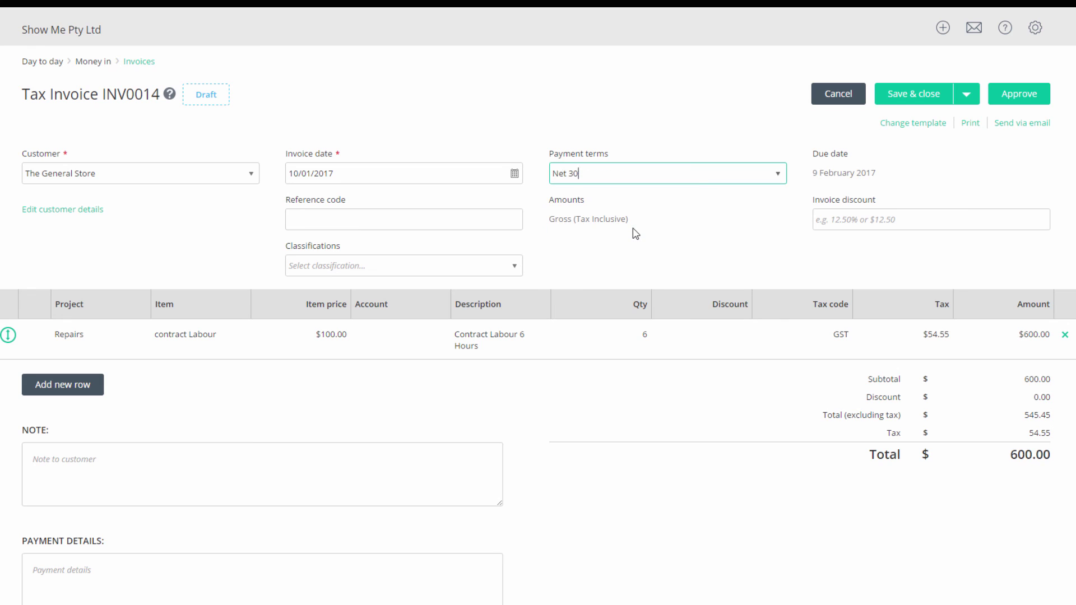
pyautogui.click(928, 96)
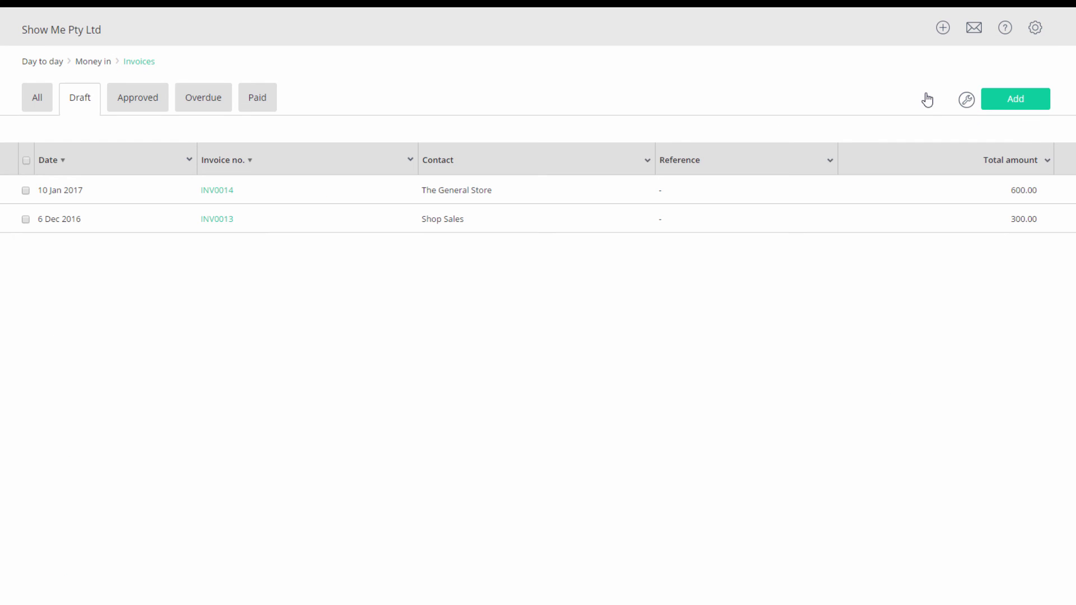